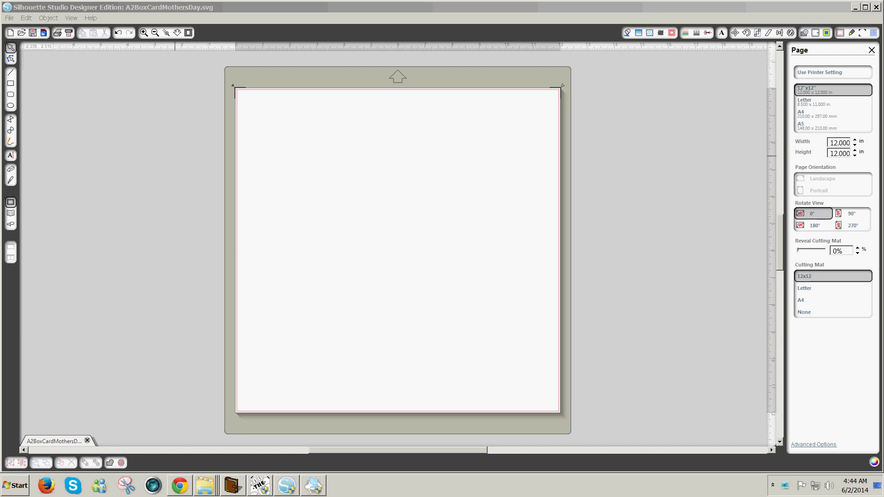
# Check Silhouette Studio's About information for release 2.0.0d, then dismiss it.
pyautogui.click(91, 18)
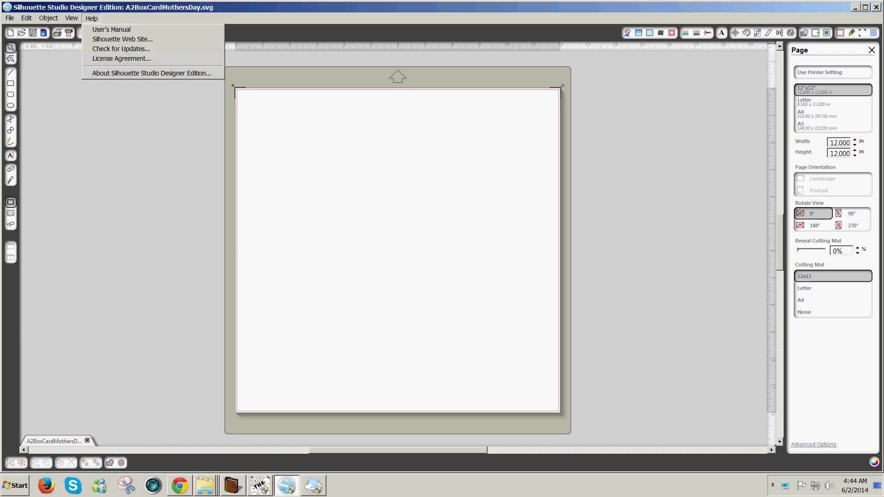
pyautogui.click(152, 73)
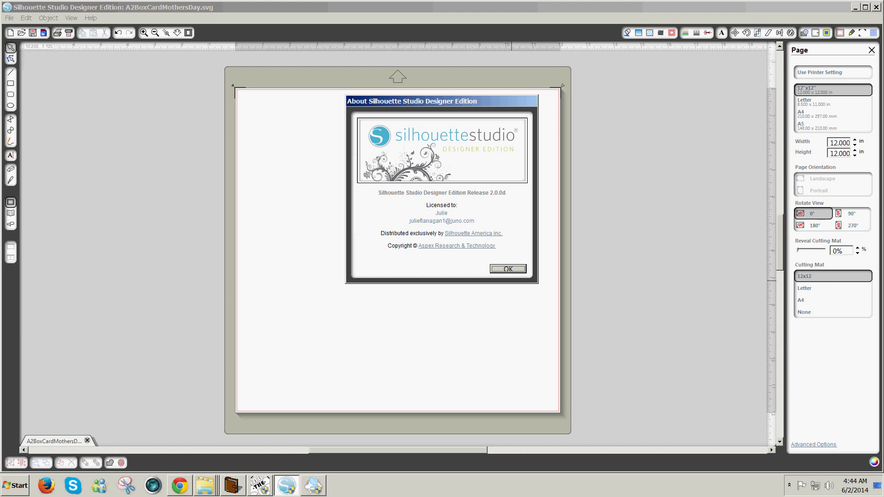
pyautogui.click(511, 269)
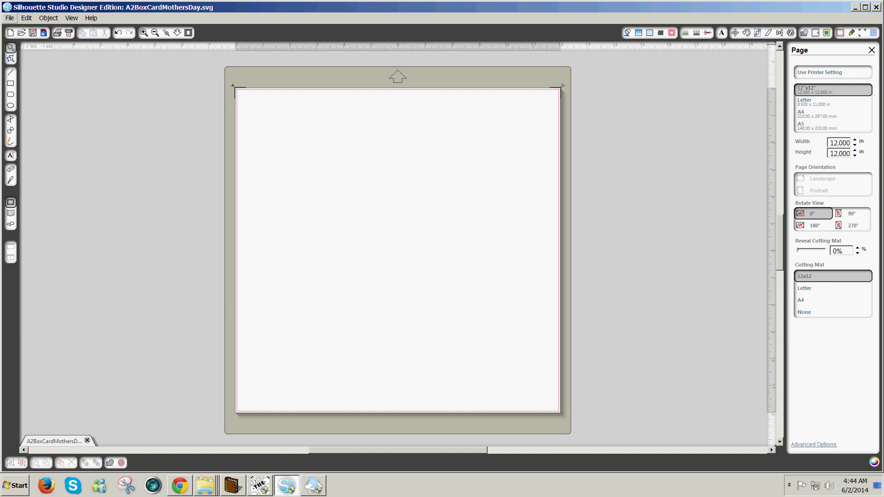
# Place the 'a2 box card: mother's day' design from My Library's BoxCards folder onto the 12x12 mat.
pyautogui.click(9, 18)
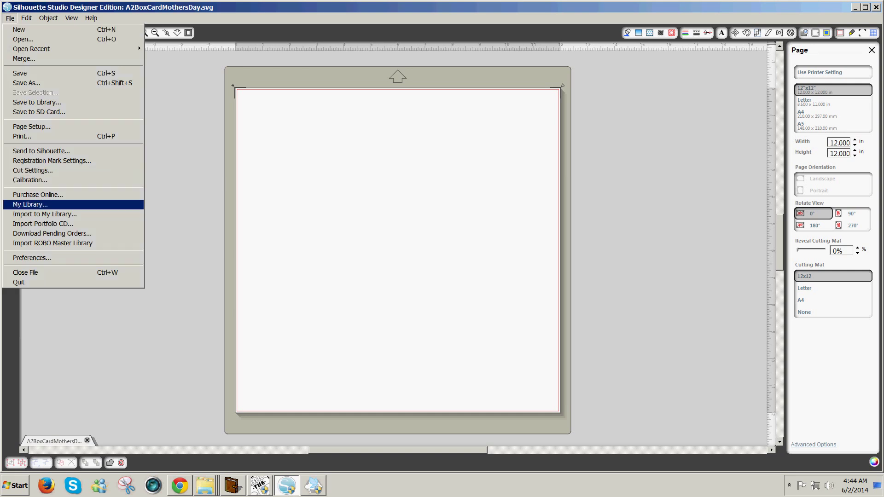
pyautogui.click(30, 204)
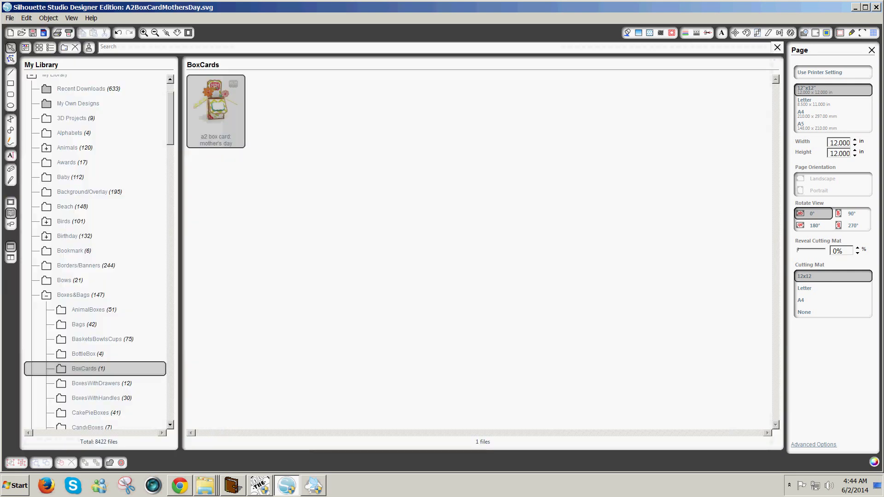
pyautogui.click(74, 133)
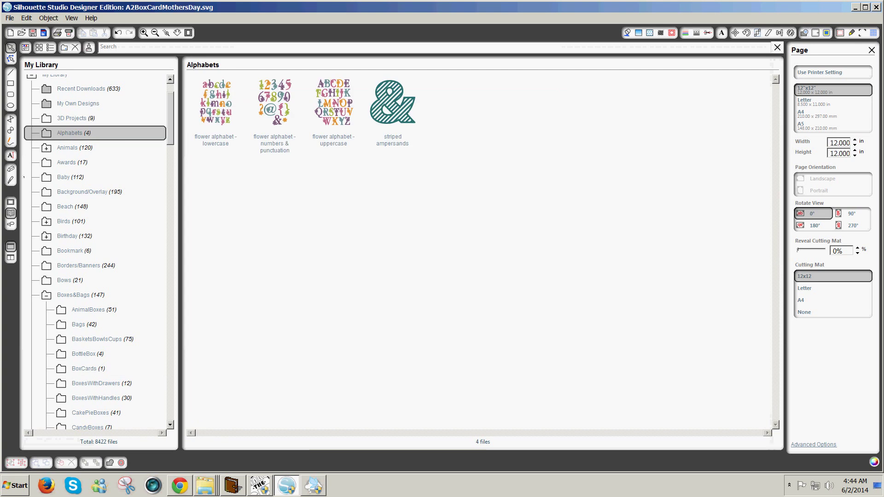
pyautogui.scroll(2, 97, 253)
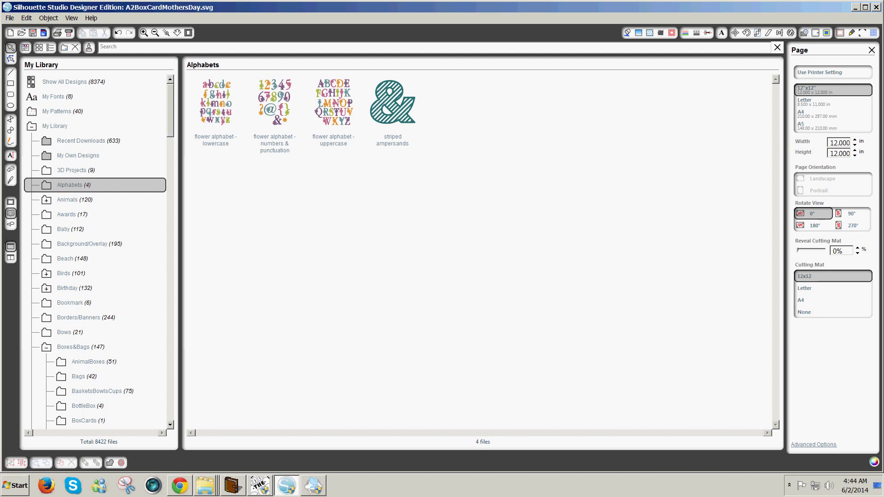
pyautogui.scroll(-2, 97, 254)
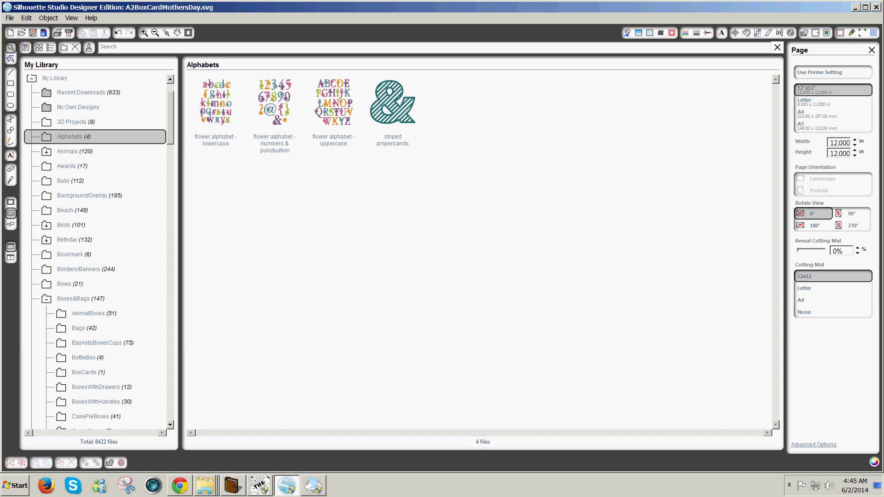
pyautogui.click(88, 372)
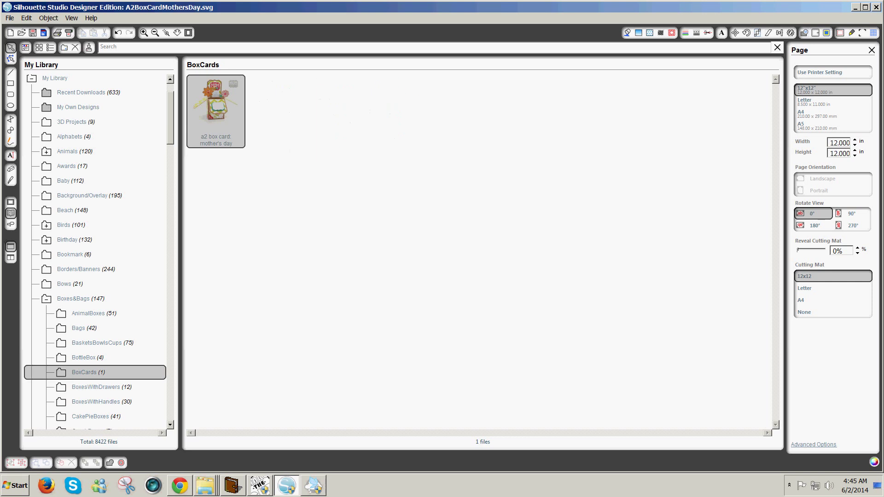
pyautogui.doubleClick(207, 107)
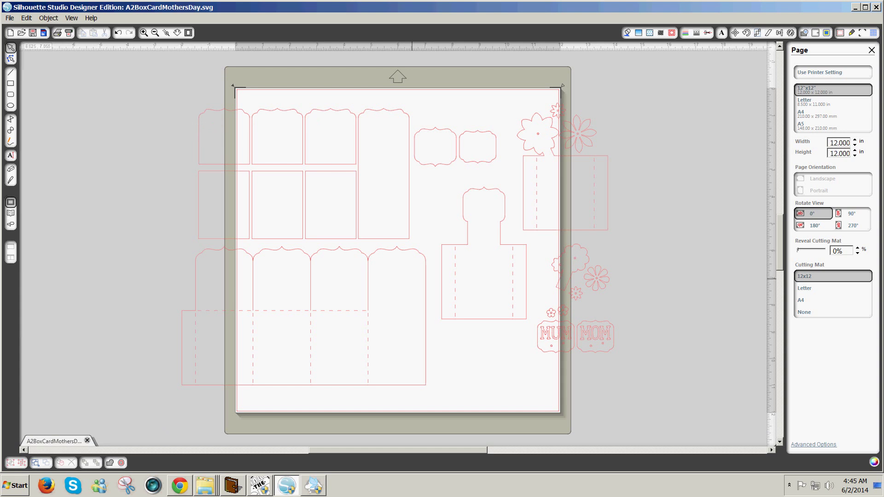
# Select all pieces of the 15.950 x 10.425 in box card with Ctrl+A.
pyautogui.hotkey('ctrl', 'a')
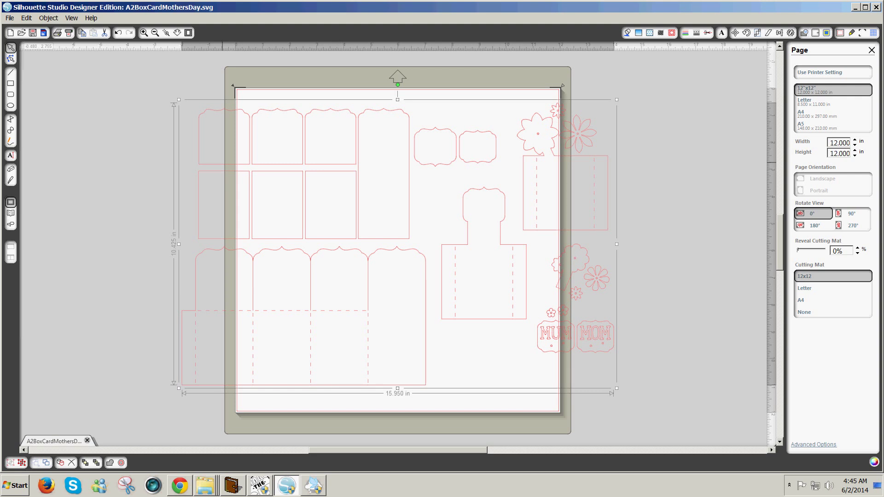
# Save As A2BoxCardMothersDay.svg on the Desktop with the .svg extension, overwriting the old file.
pyautogui.click(10, 18)
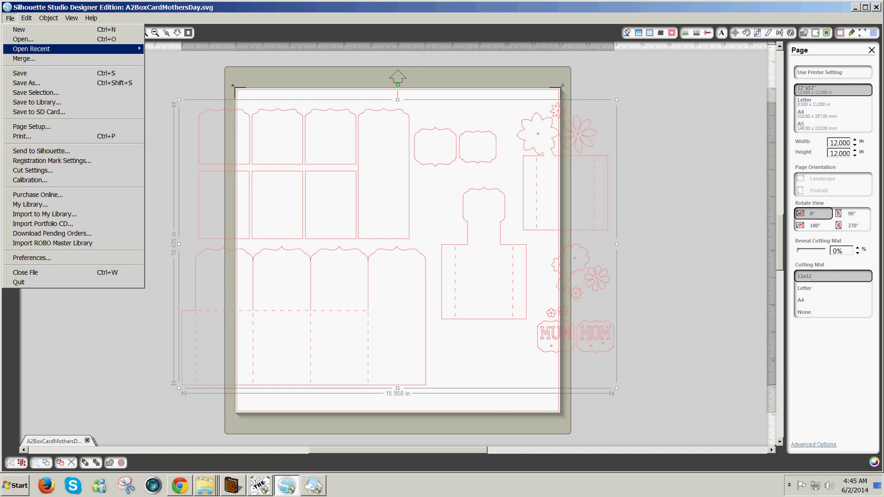
pyautogui.click(26, 83)
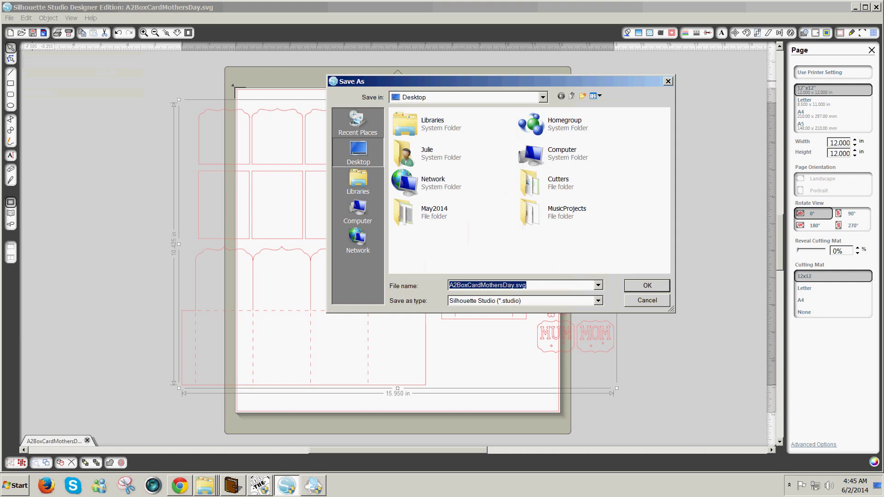
pyautogui.press('End')
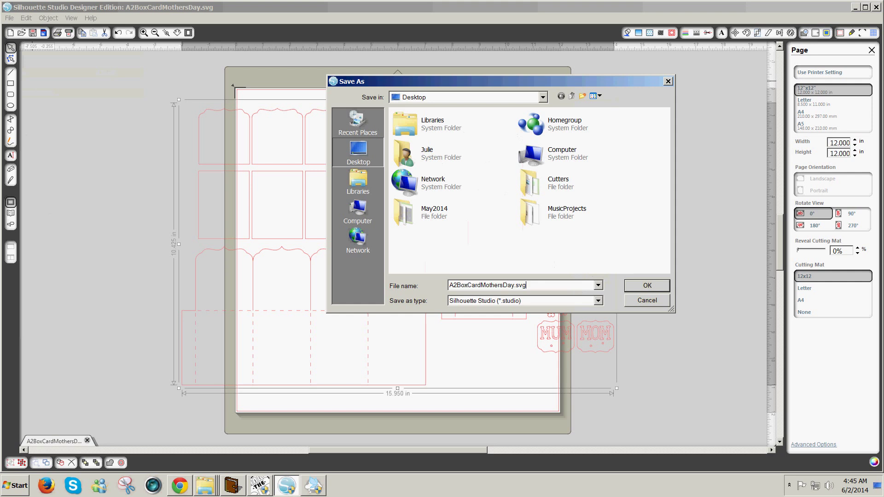
pyautogui.press('Right')
pyautogui.hotkey('shift', 'End')
pyautogui.press('BackSpace')
pyautogui.press('BackSpace')
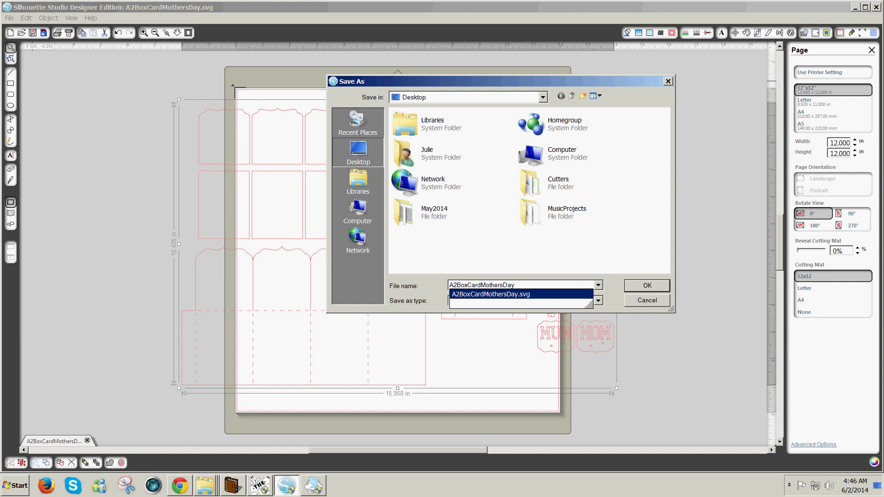
pyautogui.write('.')
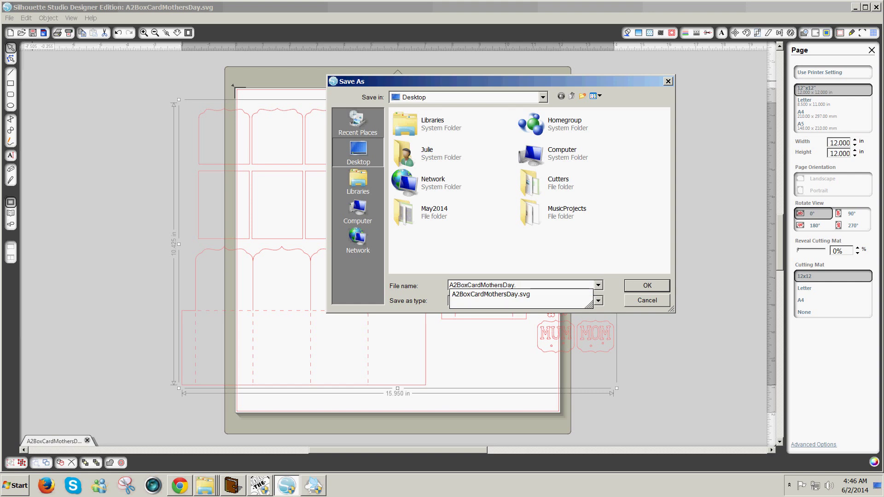
pyautogui.write('svg')
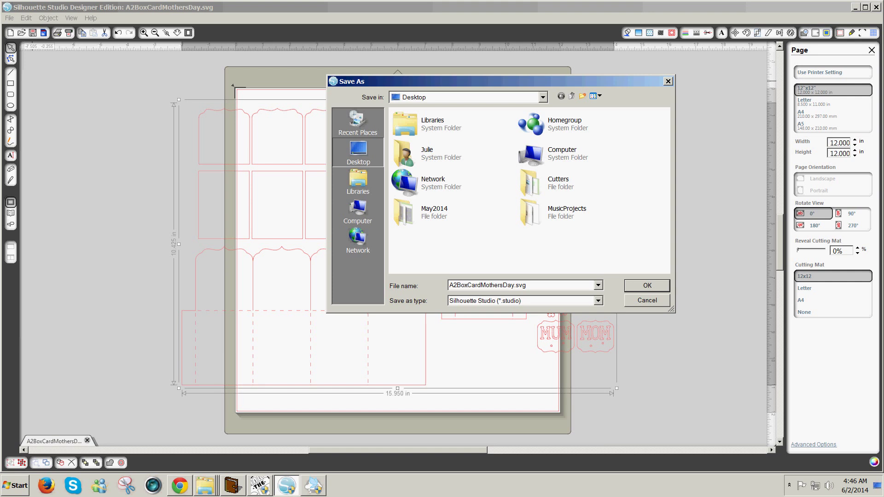
pyautogui.click(647, 286)
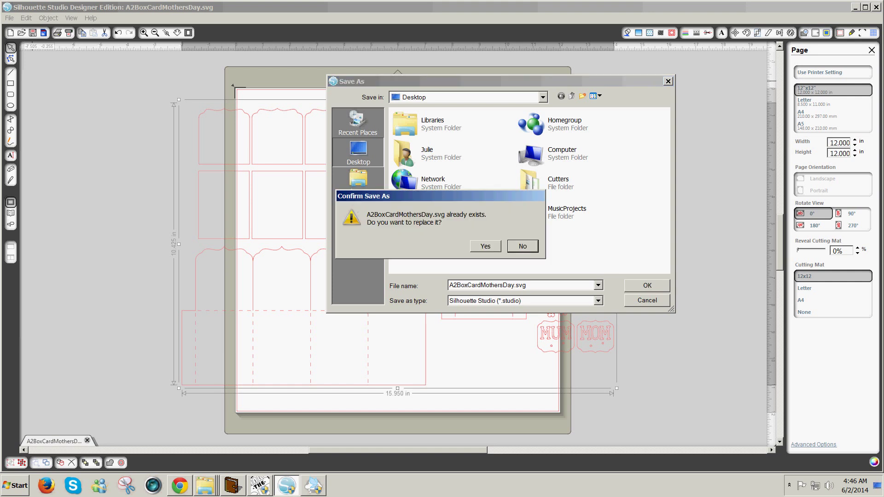
pyautogui.press('y')
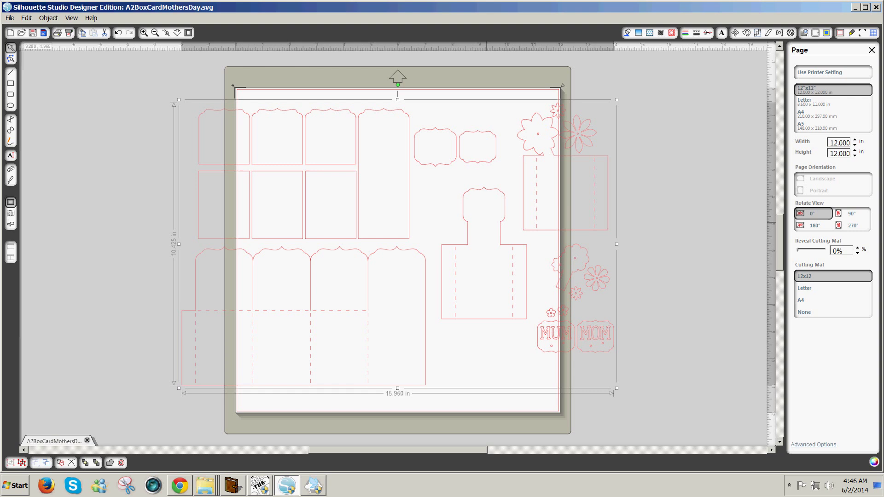
# Import A2BoxCardMothersDay.svg into the Make The Cut! project.
pyautogui.click(265, 486)
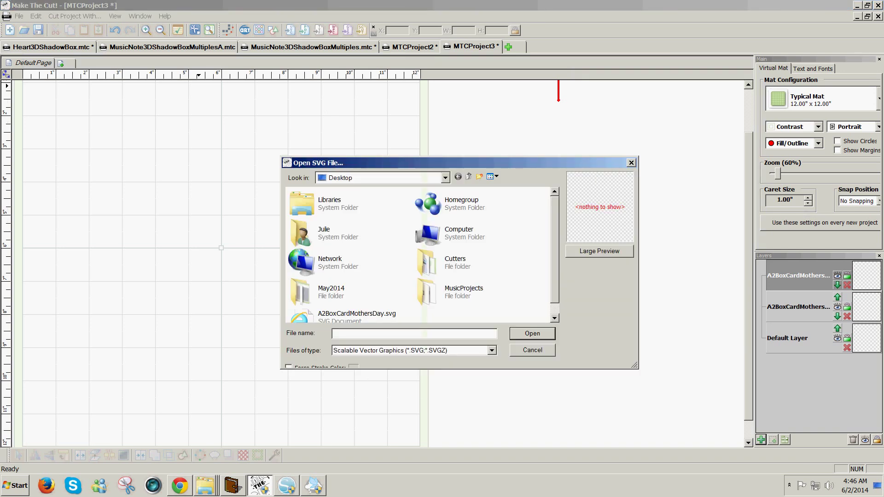
pyautogui.scroll(-1, 423, 255)
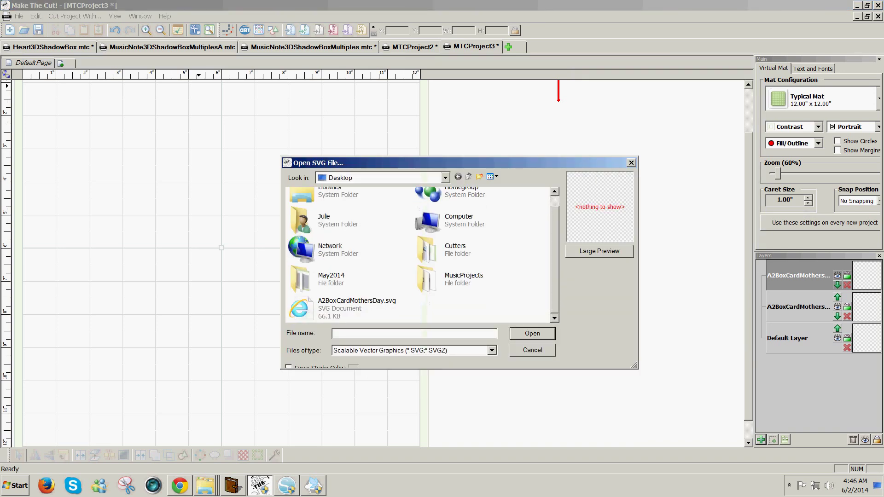
pyautogui.doubleClick(350, 304)
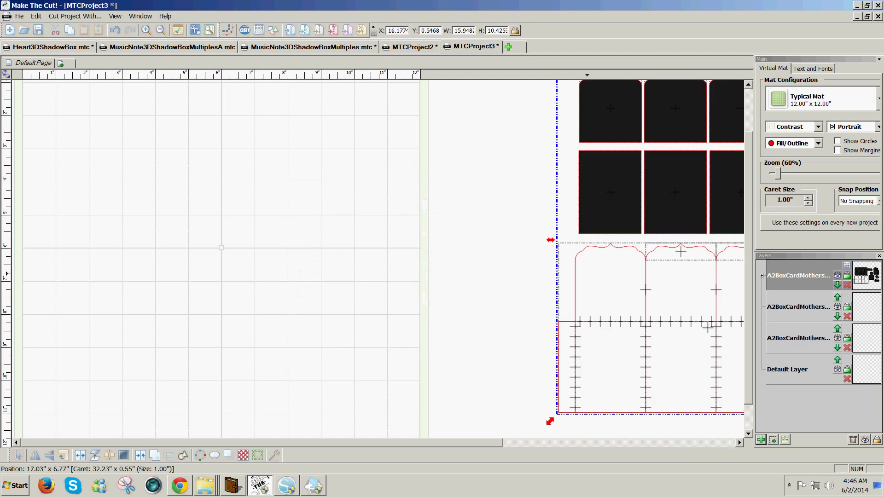
# Drag the 15.948 x 10.425 in design onto the mat and nudge it to the top-left corner.
pyautogui.moveTo(626, 351); pyautogui.dragTo(184, 343)
pyautogui.scroll(3, 92, 336)
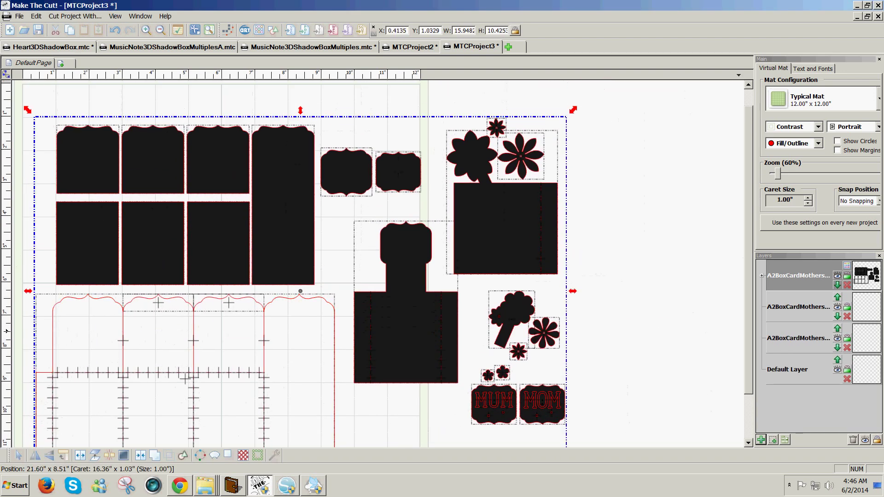
pyautogui.press('Up')
pyautogui.press('Up')
pyautogui.press('Up')
pyautogui.press('Up')
pyautogui.press('Up')
pyautogui.press('Up')
pyautogui.press('Up')
pyautogui.press('Up')
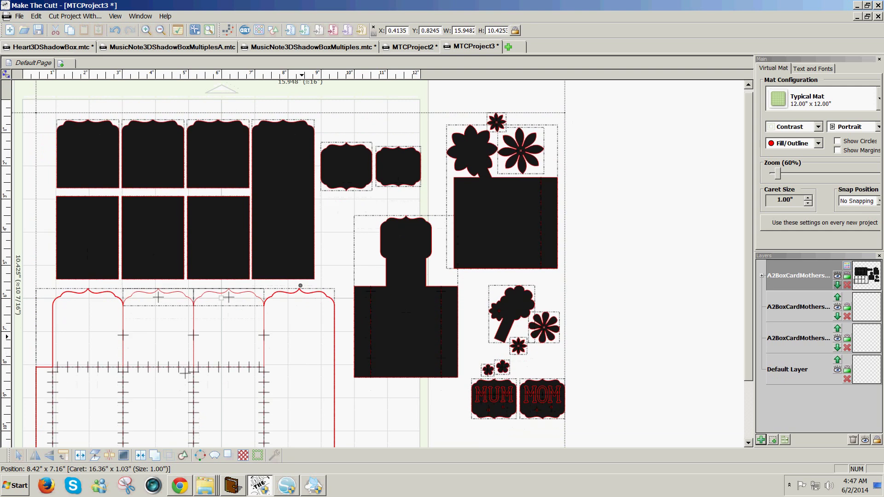
pyautogui.press('Left')
pyautogui.press('Left')
pyautogui.press('Up')
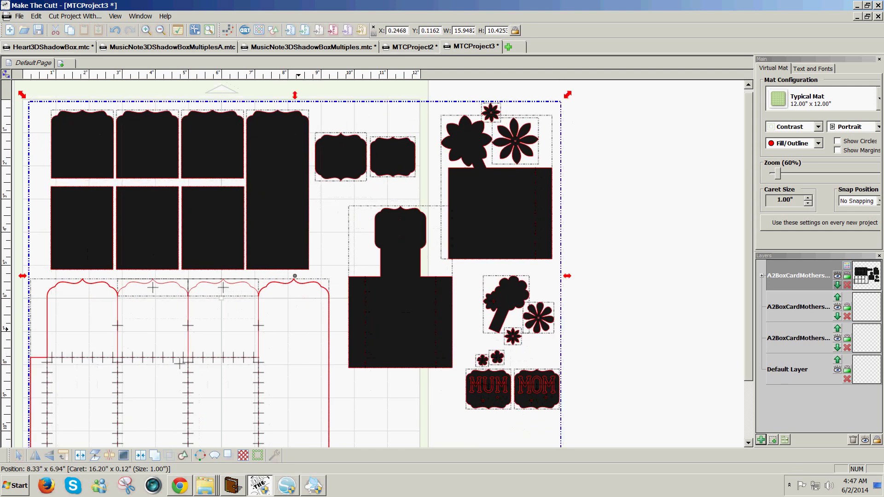
# Import A2BoxCardMothersDay.svg into Pazzles Inspiration Studio through File > Import > SVG.
pyautogui.click(313, 485)
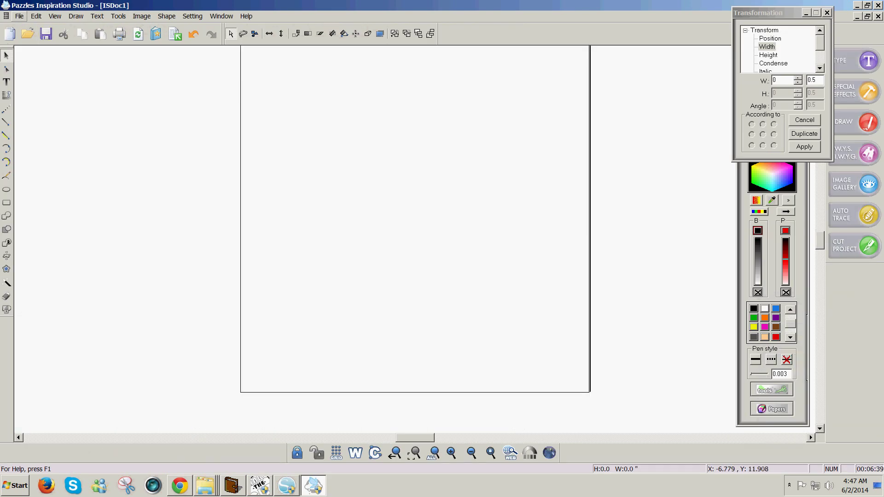
pyautogui.click(19, 16)
pyautogui.press('Right')
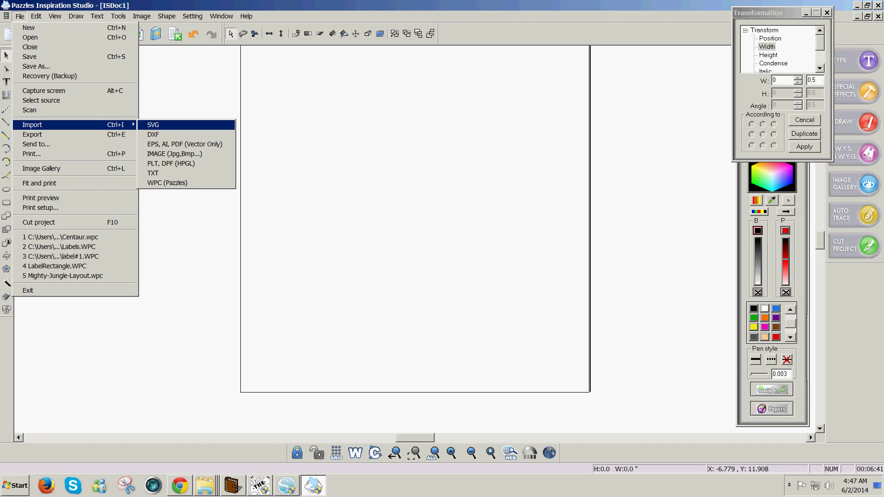
pyautogui.press('Return')
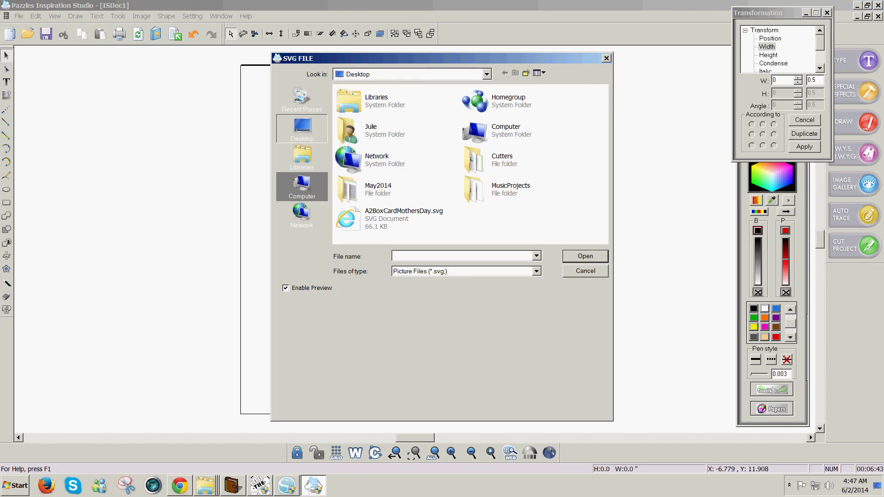
pyautogui.doubleClick(403, 215)
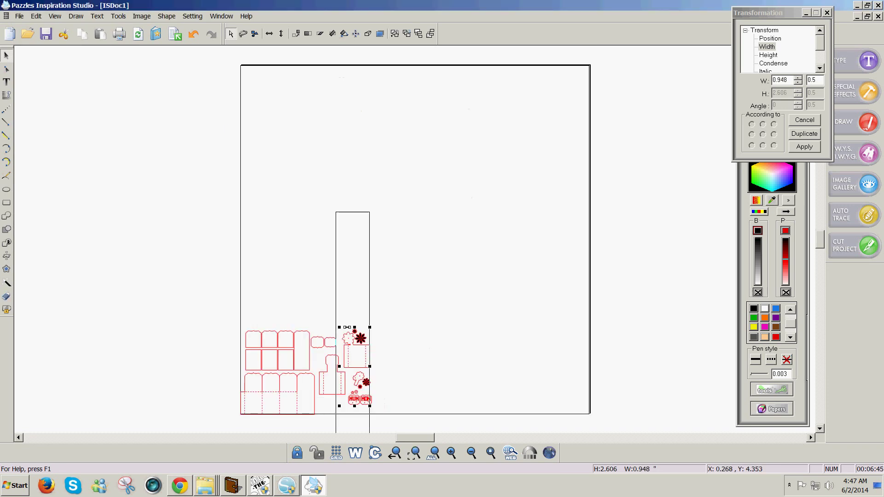
# Scale the imported box card to 15.95 in wide in the Transformation width setting.
pyautogui.scroll(-1, 272, 272)
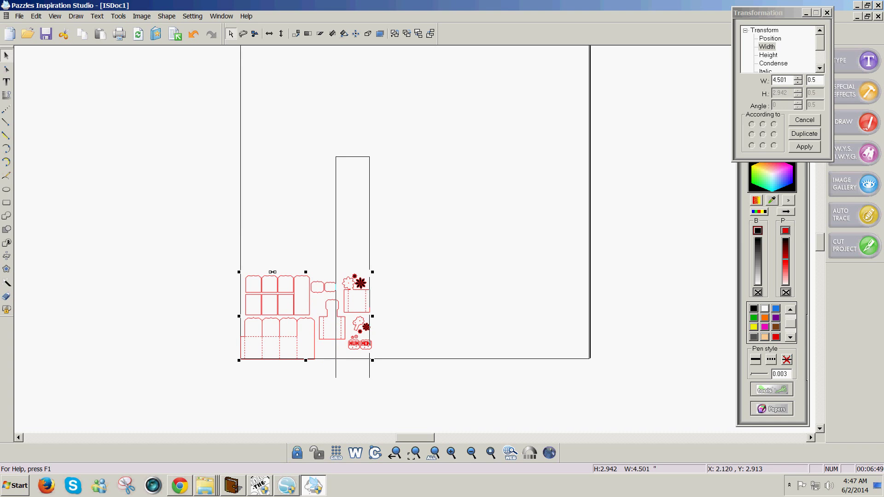
pyautogui.click(772, 63)
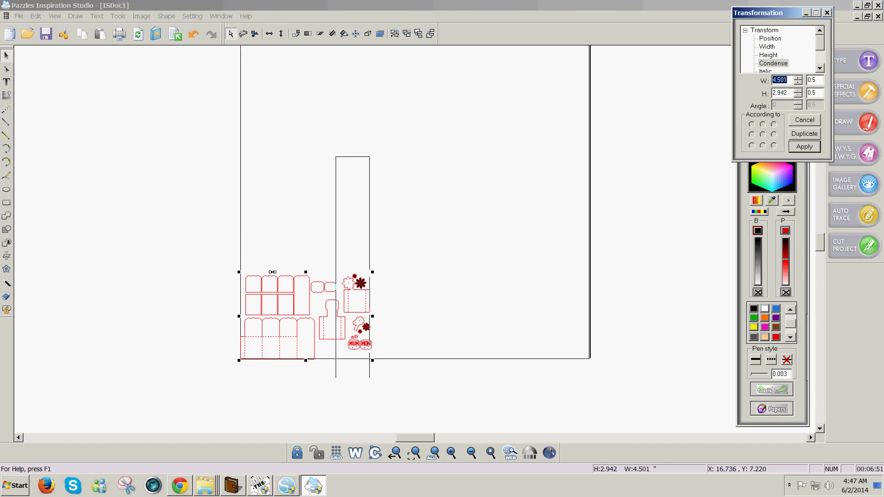
pyautogui.click(766, 47)
pyautogui.press('Tab')
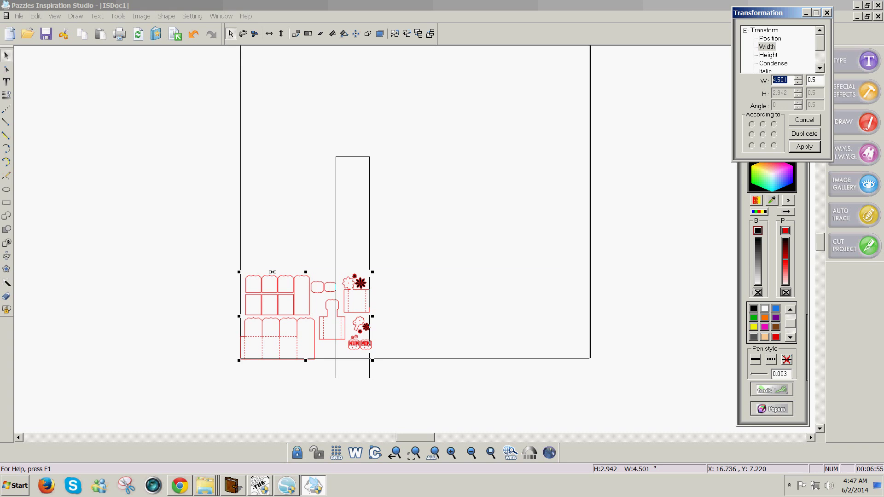
pyautogui.write('15.95')
pyautogui.press('Return')
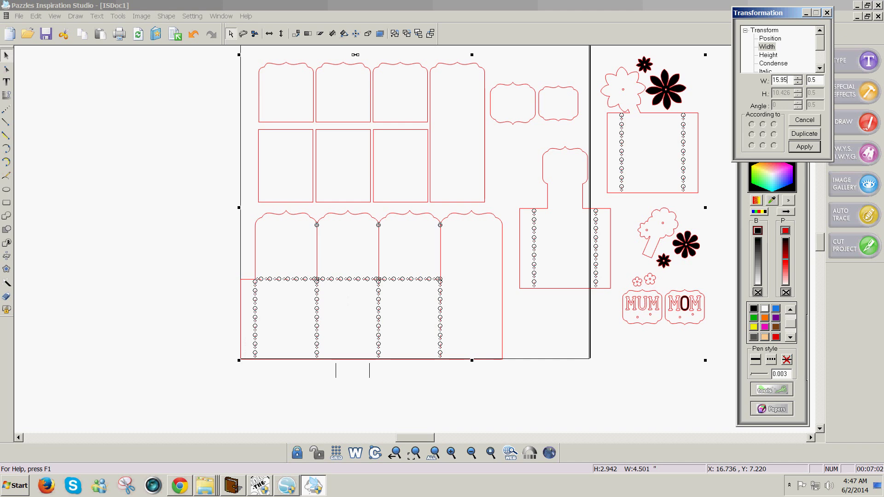
pyautogui.click(354, 55)
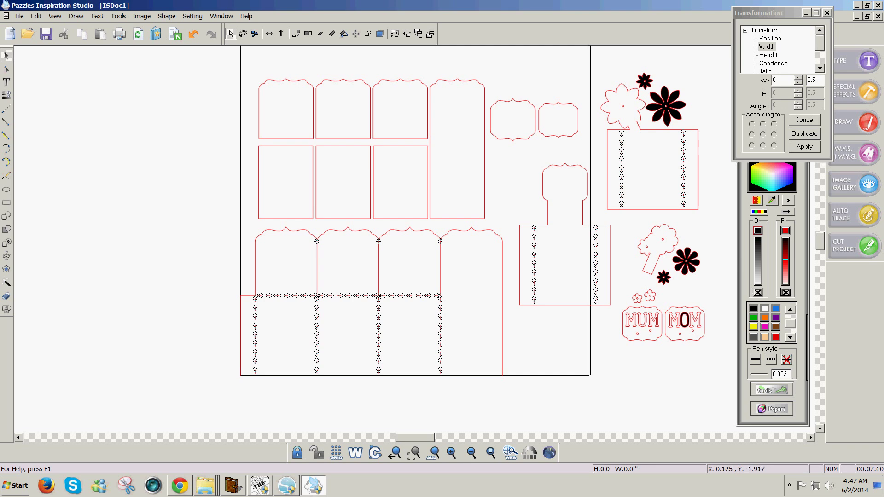
pyautogui.click(184, 487)
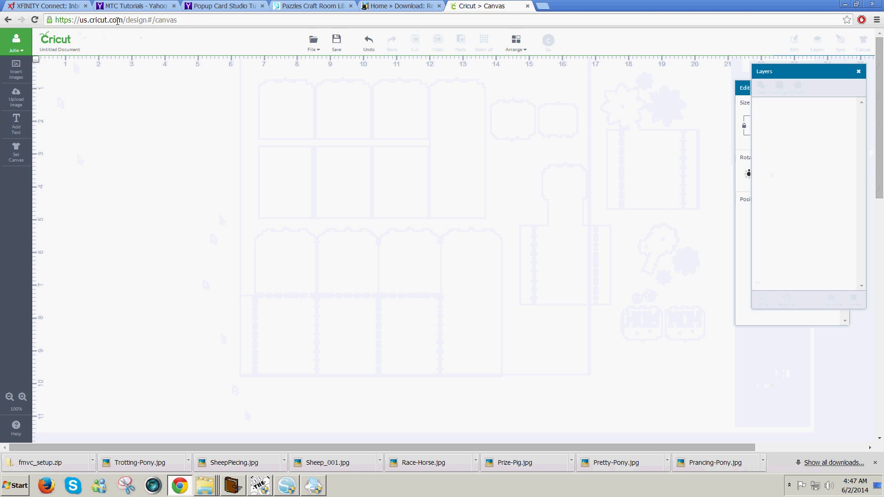
# Vector-upload A2BoxCardMothersDay.svg, save the image, then select it and insert it onto the canvas.
pyautogui.click(16, 101)
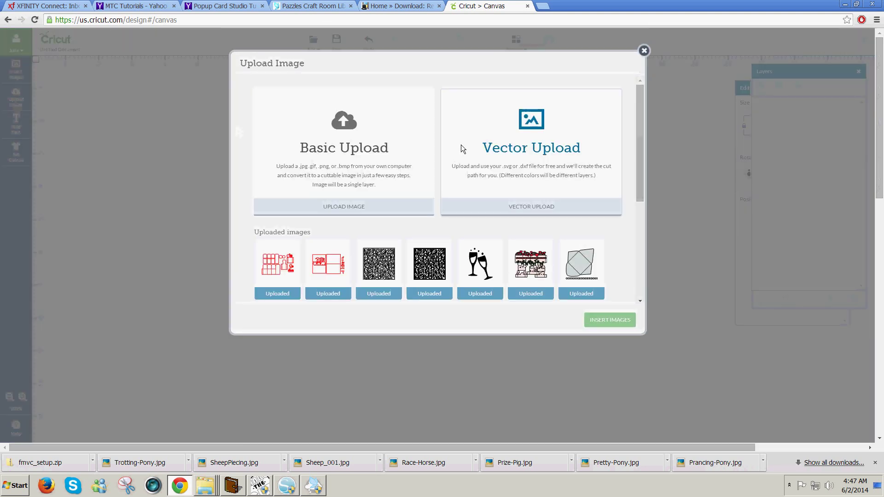
pyautogui.click(502, 155)
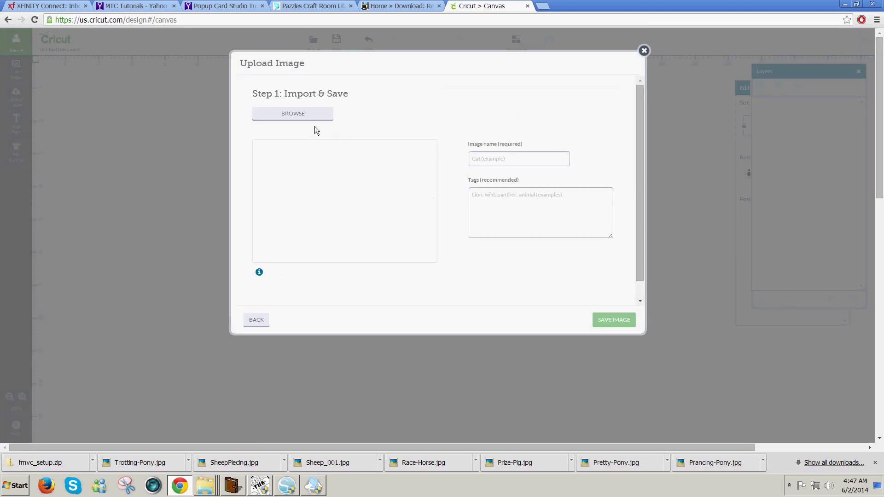
pyautogui.click(299, 119)
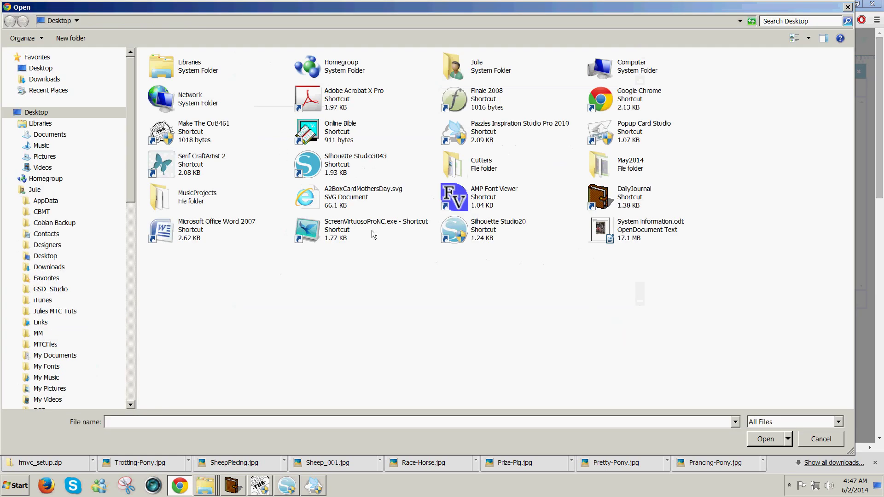
pyautogui.doubleClick(340, 193)
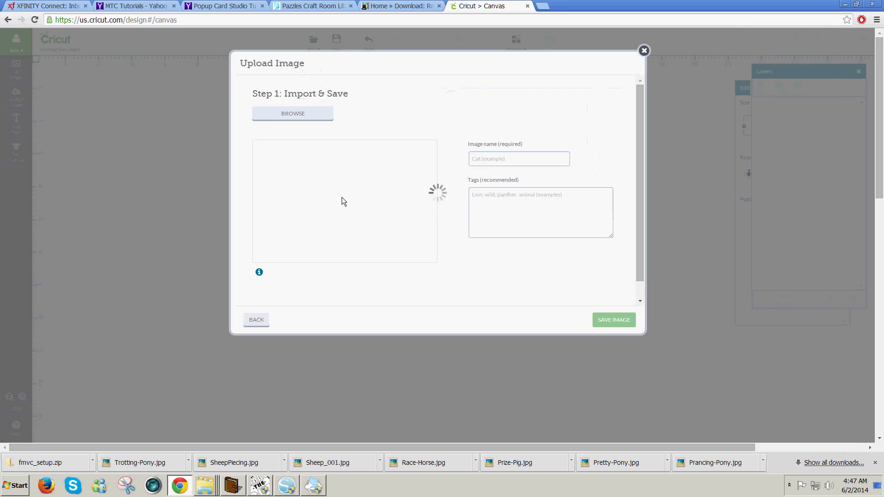
pyautogui.click(612, 321)
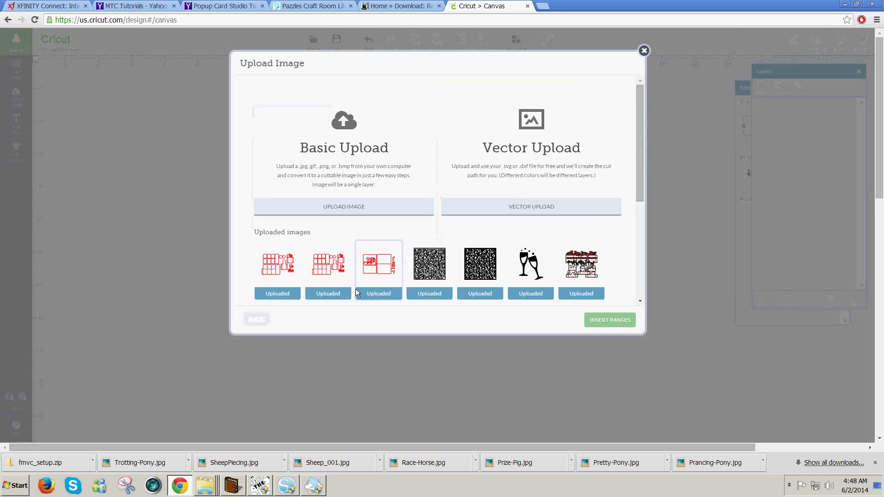
pyautogui.moveTo(297, 252)
pyautogui.click(318, 234)
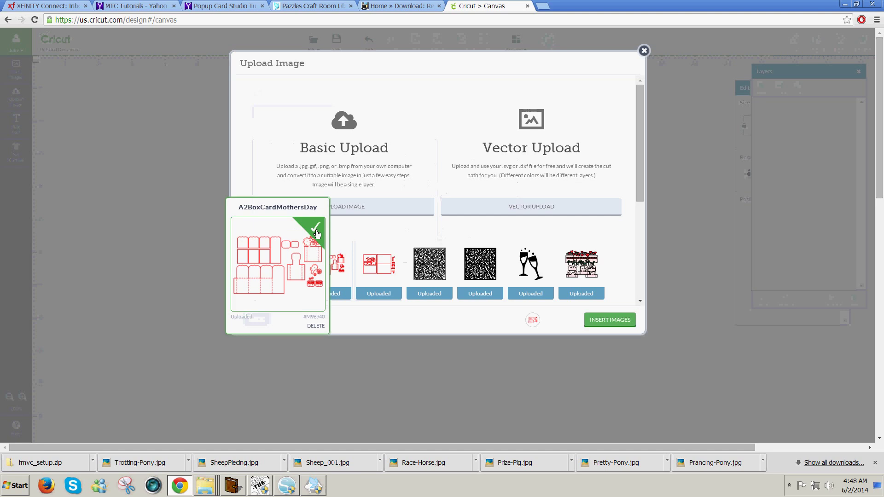
pyautogui.click(618, 320)
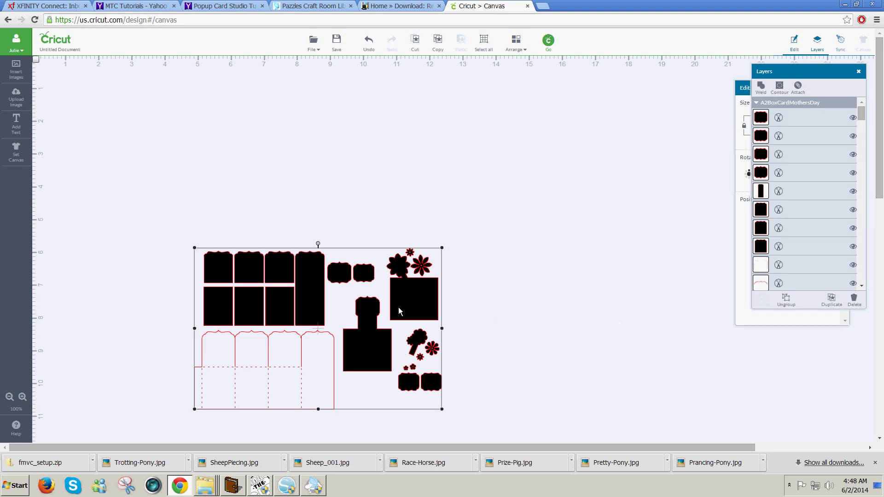
# Change the box card's width from 7.47 to 15.95 in and drag it to the canvas's top-left corner.
pyautogui.moveTo(398, 307); pyautogui.dragTo(315, 177)
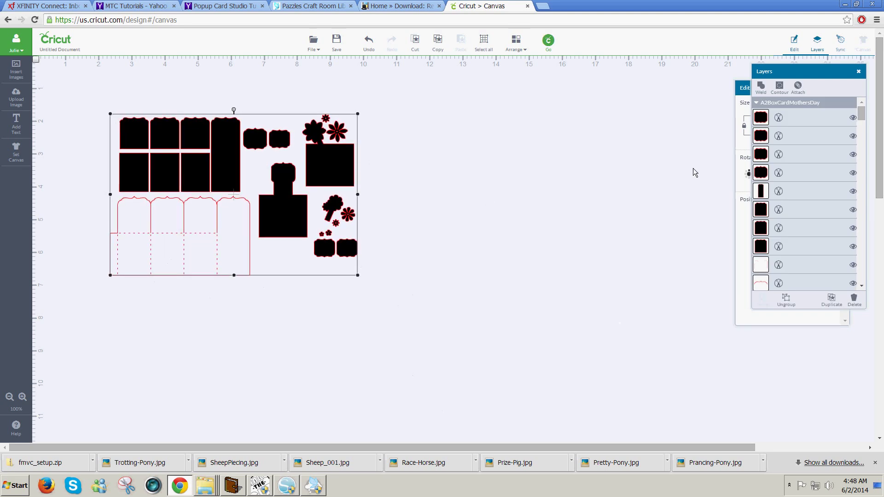
pyautogui.click(794, 51)
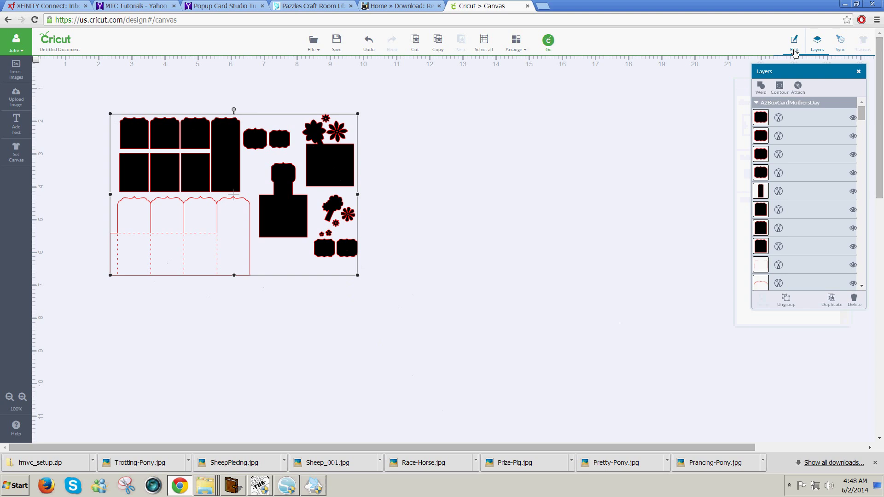
pyautogui.click(794, 51)
pyautogui.doubleClick(793, 116)
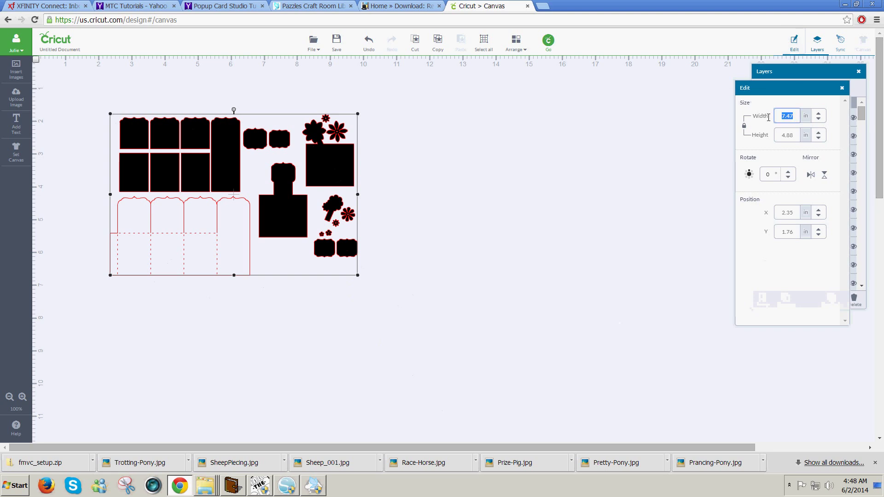
pyautogui.write('15')
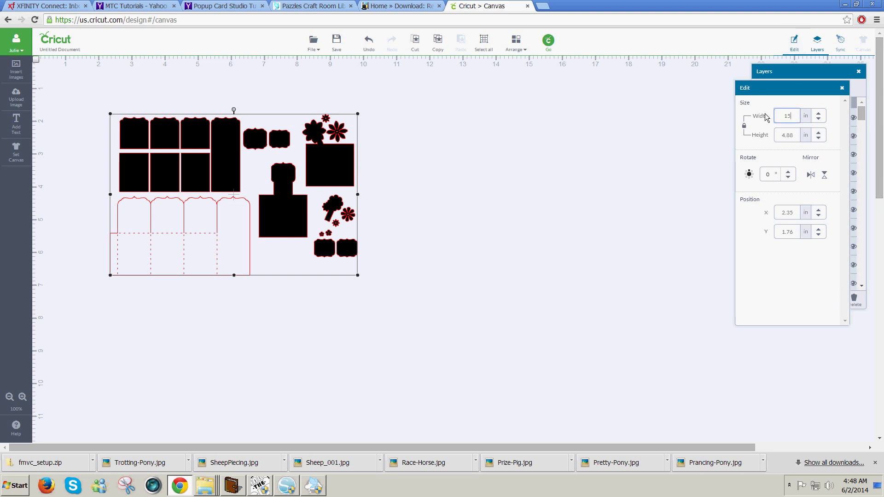
pyautogui.write('.95')
pyautogui.press('Tab')
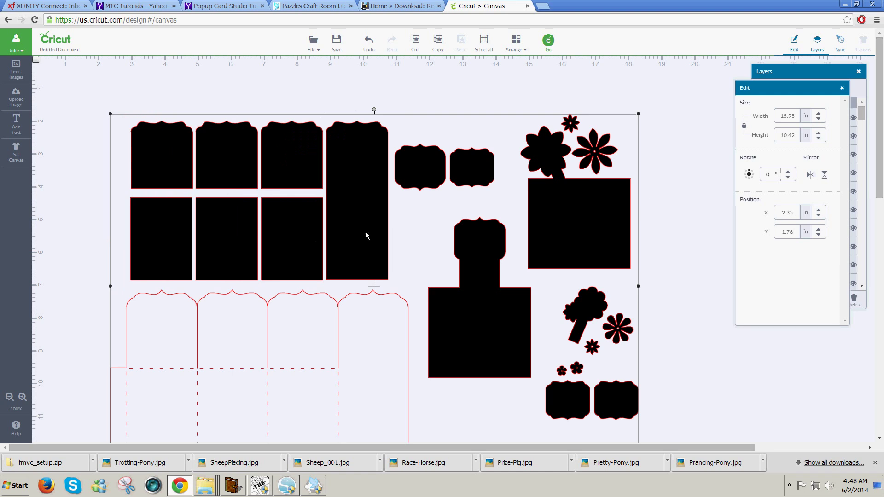
pyautogui.moveTo(365, 232); pyautogui.dragTo(300, 184)
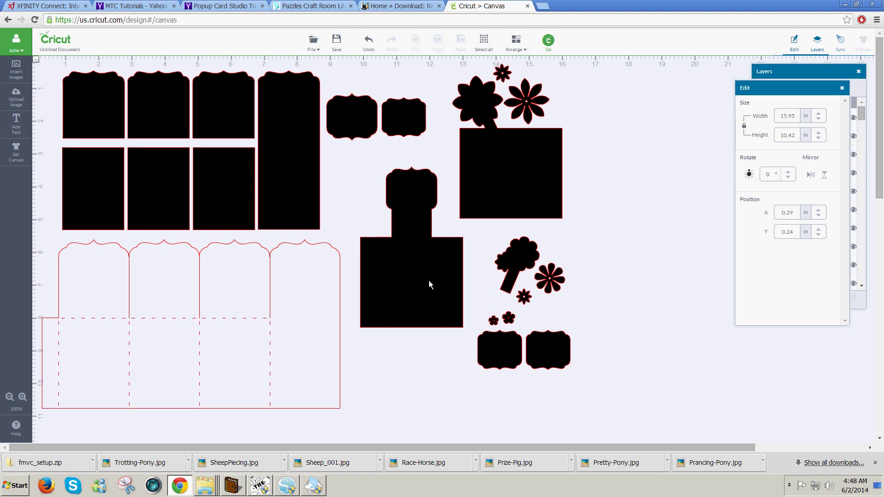
# Box-select the card base outline and score-line pieces and attach them together.
pyautogui.rightClick(419, 242)
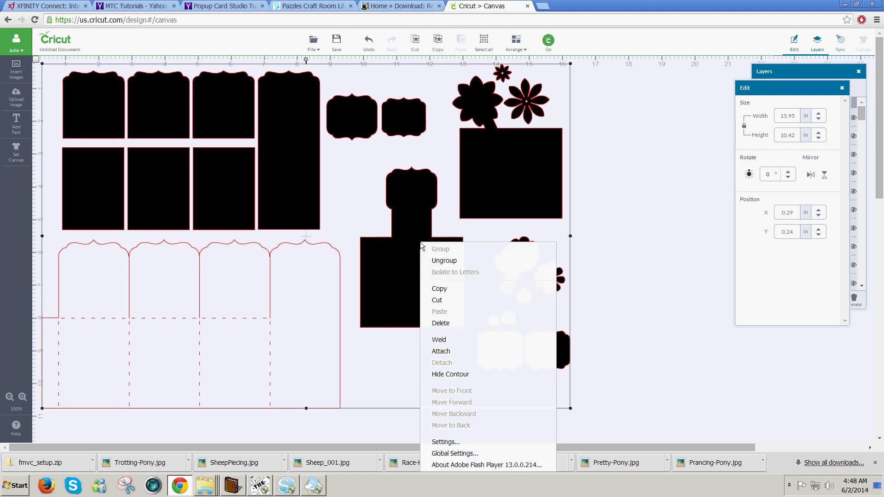
pyautogui.click(434, 259)
pyautogui.click(653, 303)
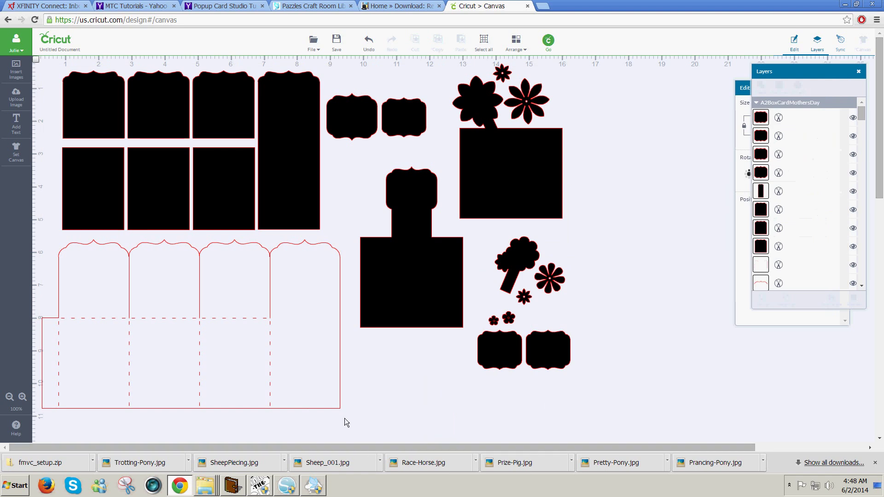
pyautogui.moveTo(346, 419); pyautogui.dragTo(33, 233)
pyautogui.rightClick(143, 298)
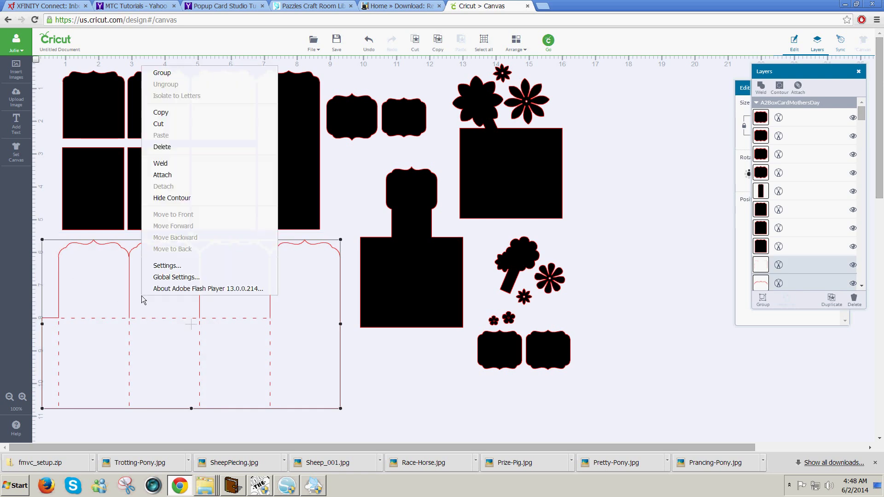
pyautogui.click(164, 175)
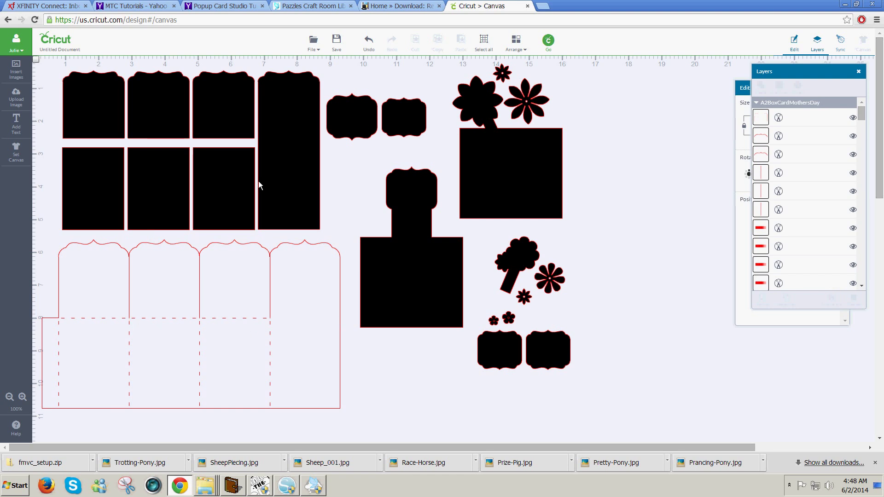
# Back in Silhouette Studio, display Help > About showing release 2.0.0d.
pyautogui.click(285, 485)
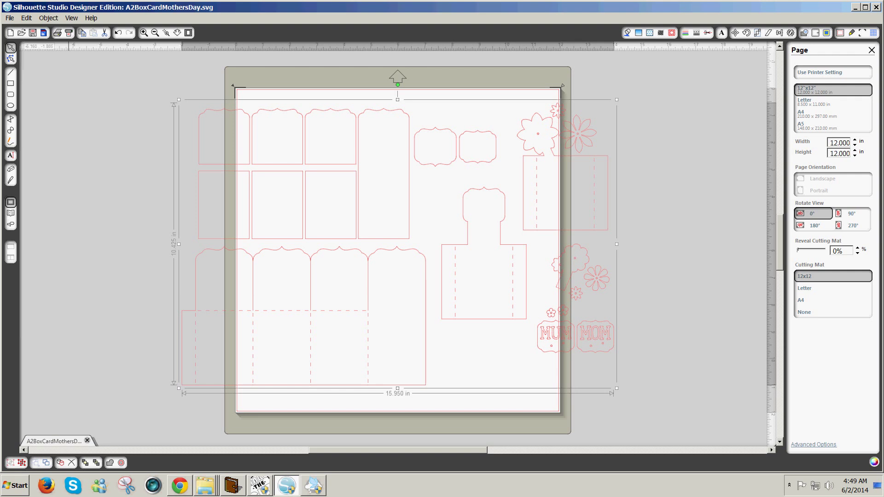
pyautogui.click(91, 18)
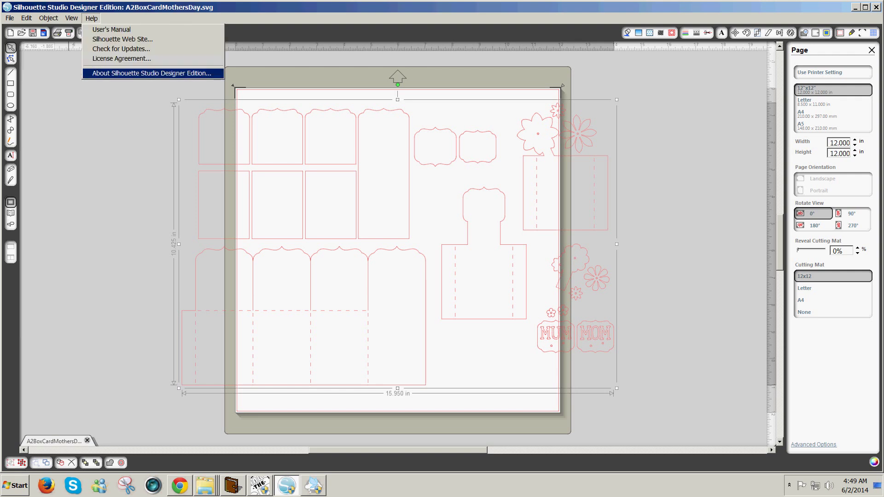
pyautogui.click(151, 73)
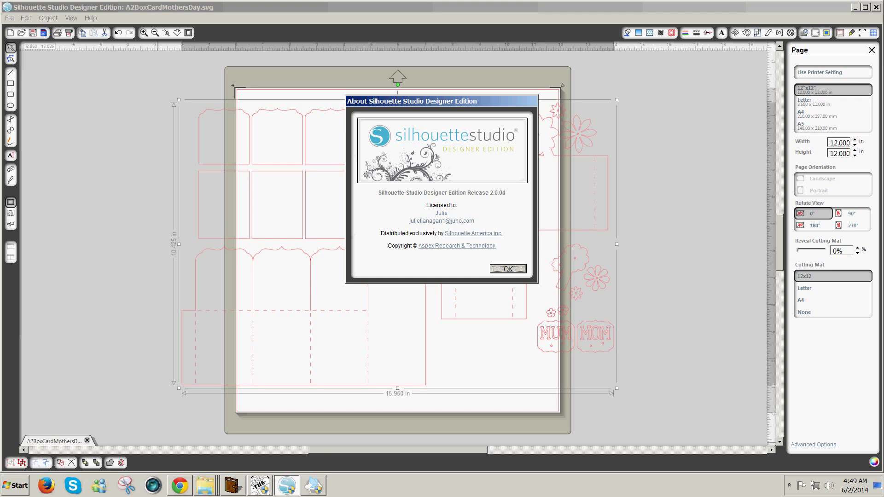
pyautogui.click(17, 484)
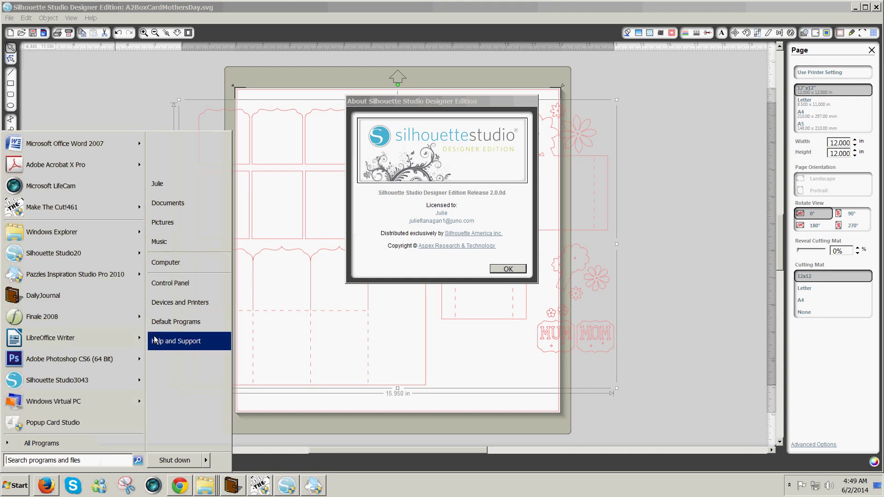
# Check in Control Panel's Programs and Features that Silhouette Studio version 3.0.343 is installed, then close the list.
pyautogui.click(170, 283)
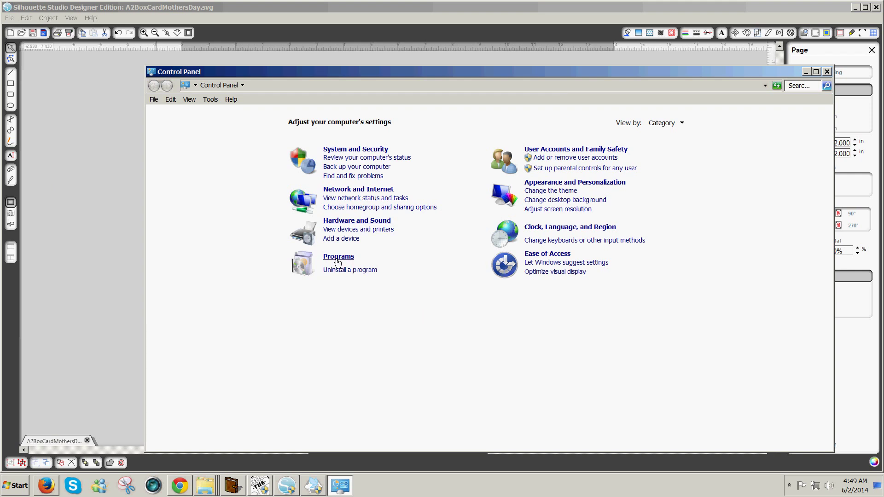
pyautogui.click(336, 270)
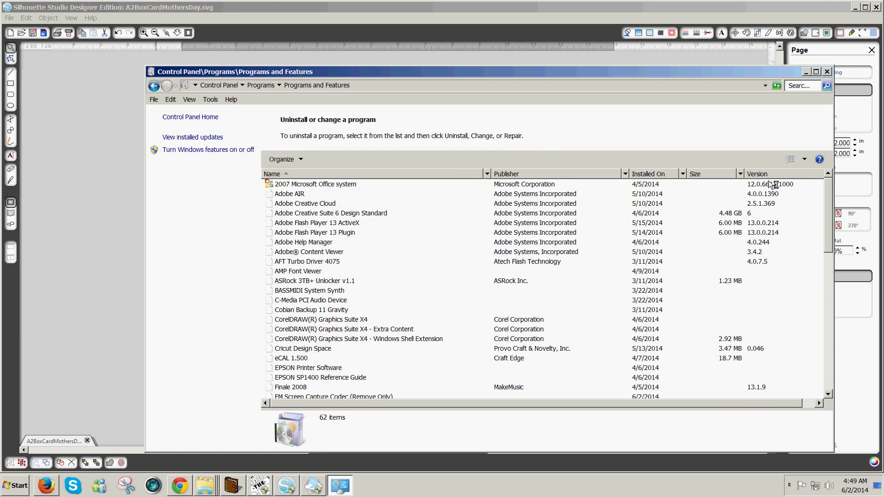
pyautogui.moveTo(828, 211); pyautogui.dragTo(813, 342)
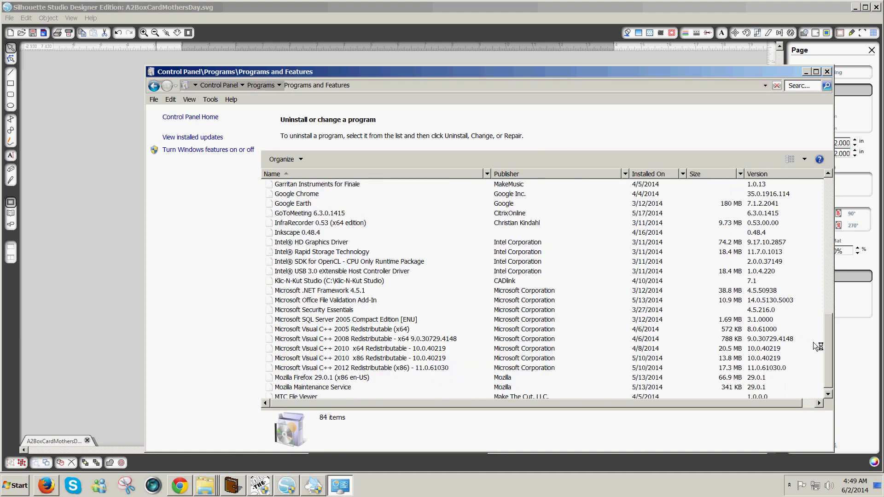
pyautogui.moveTo(828, 291); pyautogui.dragTo(832, 389)
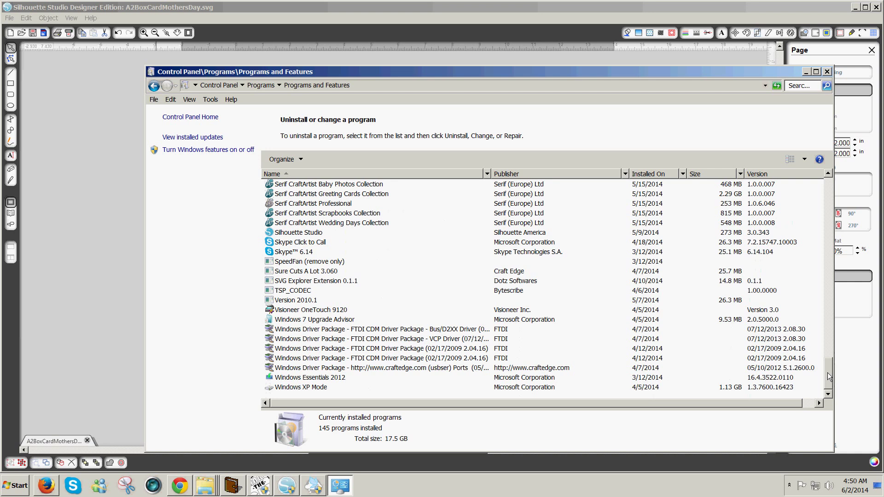
pyautogui.click(297, 232)
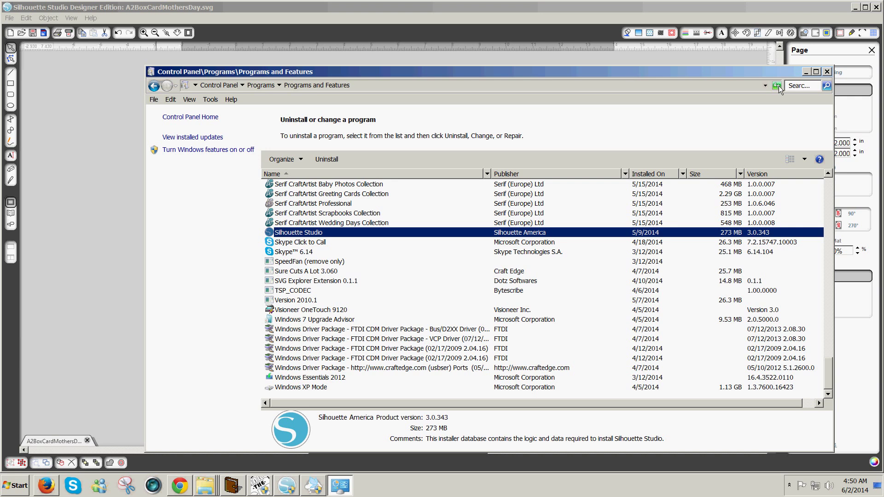
pyautogui.click(827, 72)
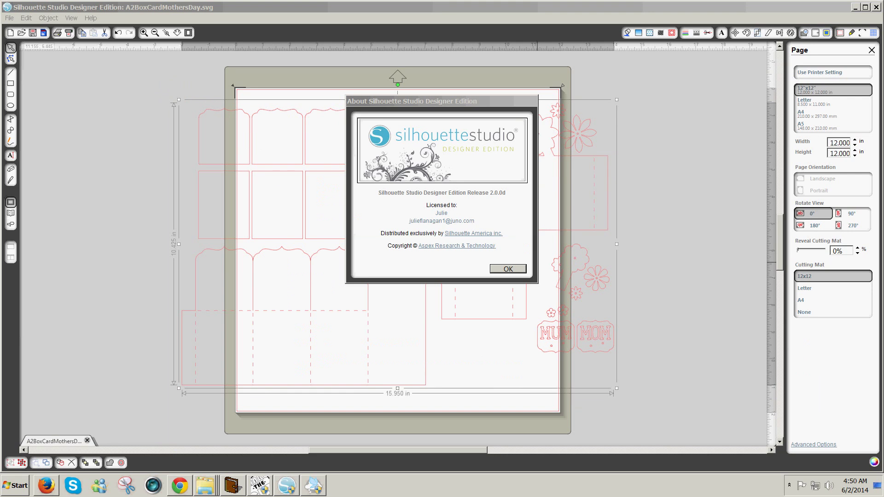
# Dismiss Silhouette Studio's About box and minimize the program to reveal the Cricut Design Space box card canvas.
pyautogui.click(508, 269)
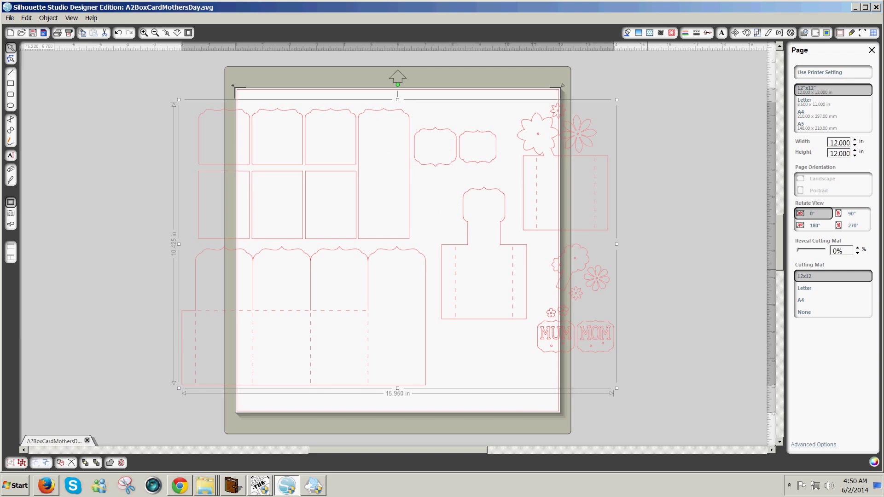
pyautogui.scroll(2, 396, 248)
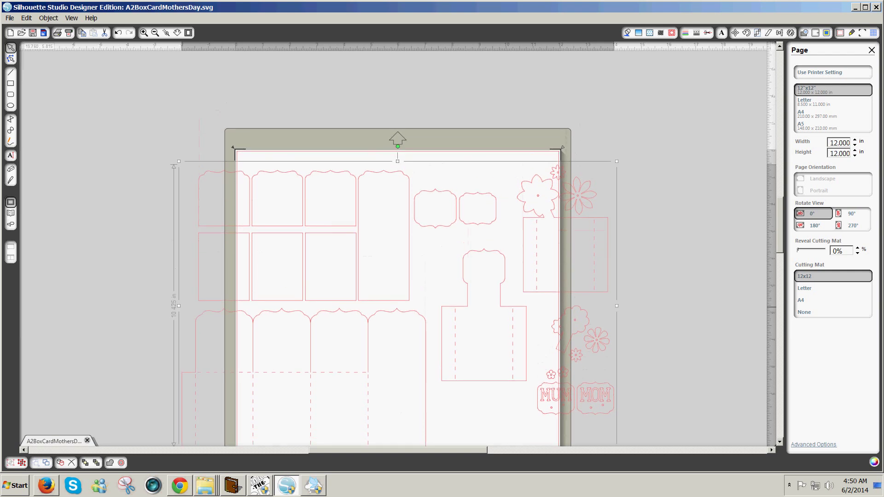
pyautogui.scroll(-2, 396, 249)
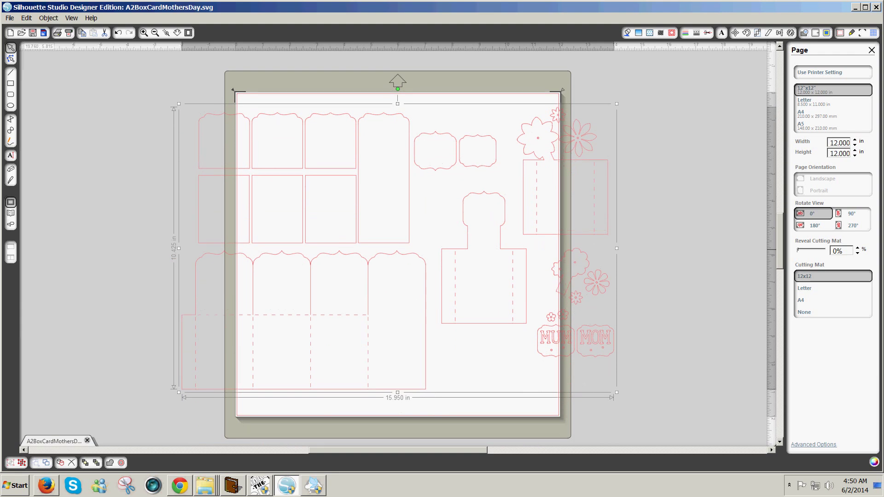
pyautogui.click(855, 7)
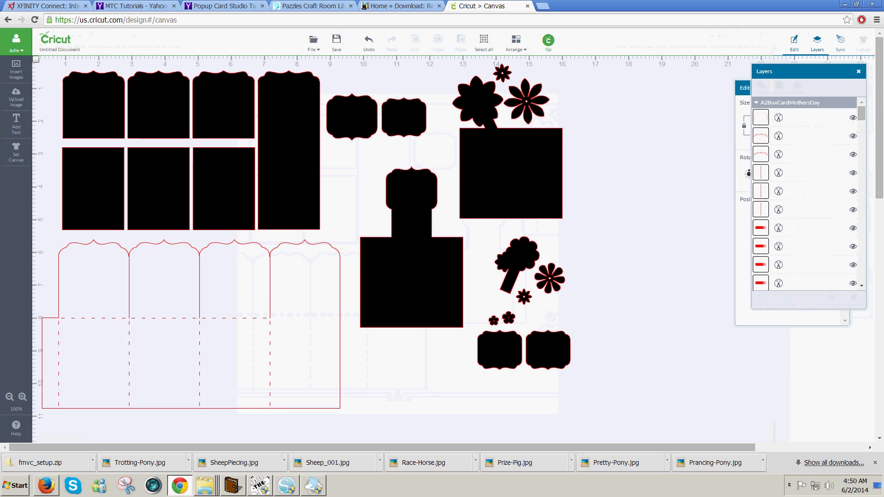
# Minimize the Chrome, Silhouette Studio and Make The Cut windows to leave only the desktop.
pyautogui.click(845, 4)
pyautogui.click(855, 8)
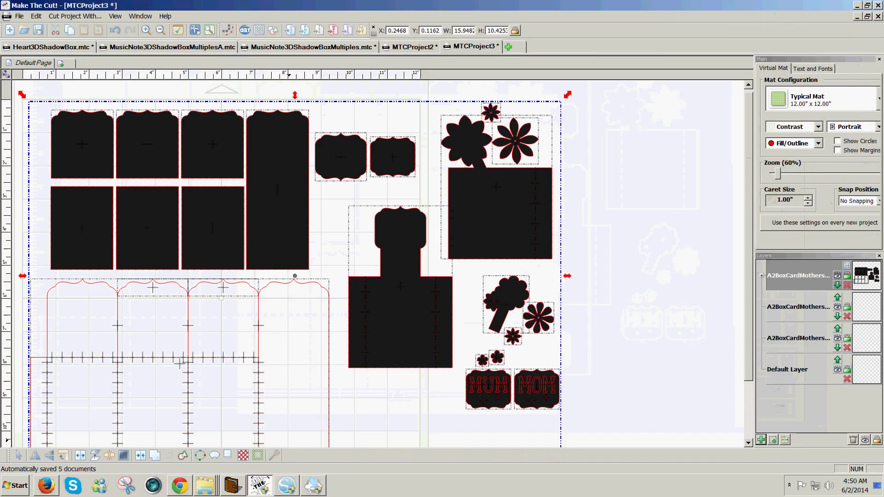
pyautogui.click(857, 6)
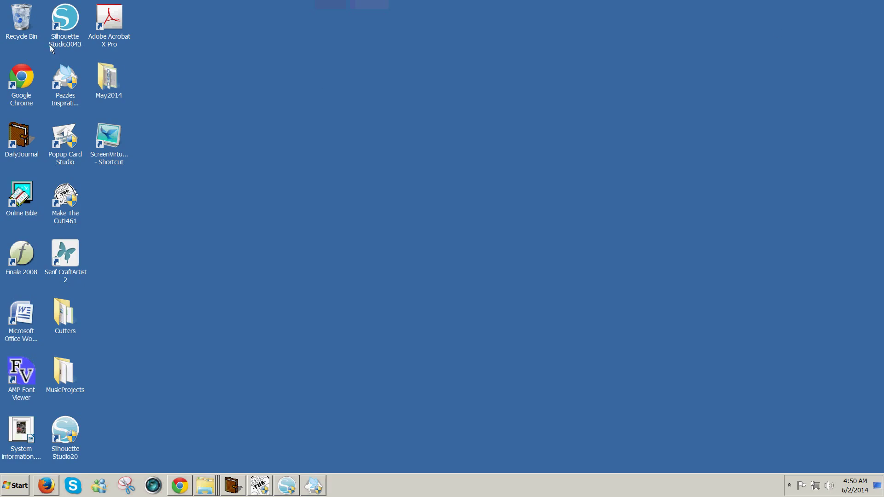